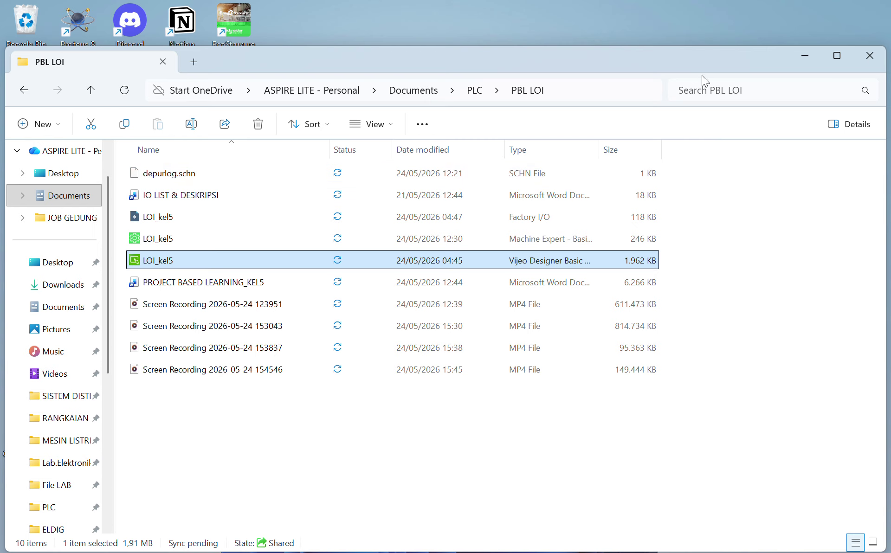
{"action": "left_click", "coordinate": [818, 58]}
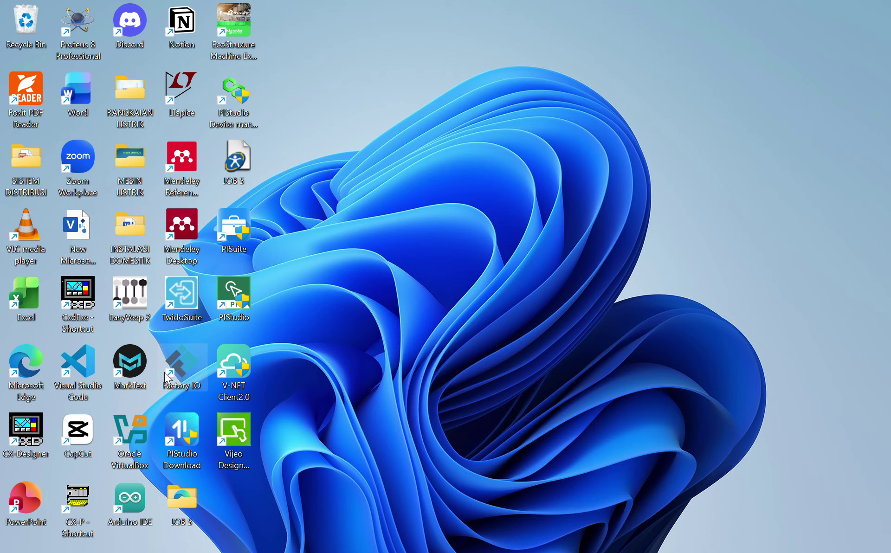
{"action": "mouse_move", "coordinate": [437, 551]}
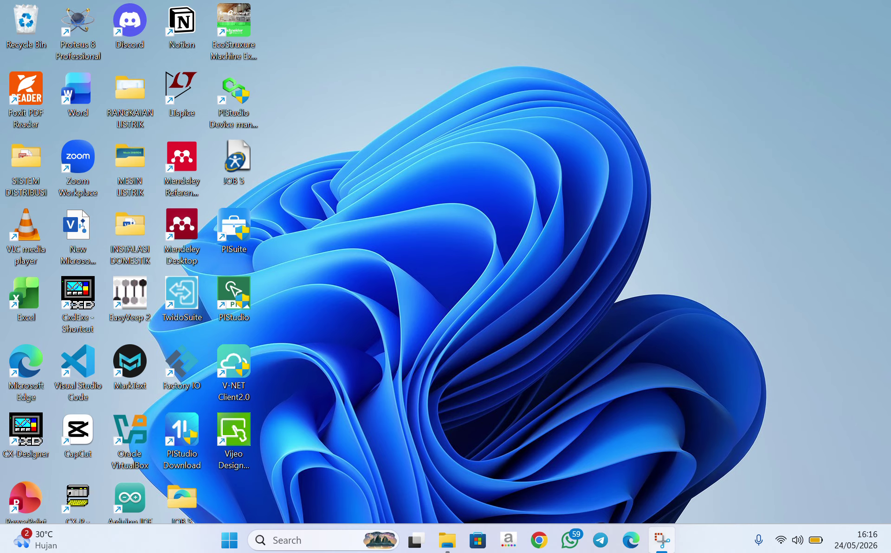
{"action": "left_click", "coordinate": [420, 497]}
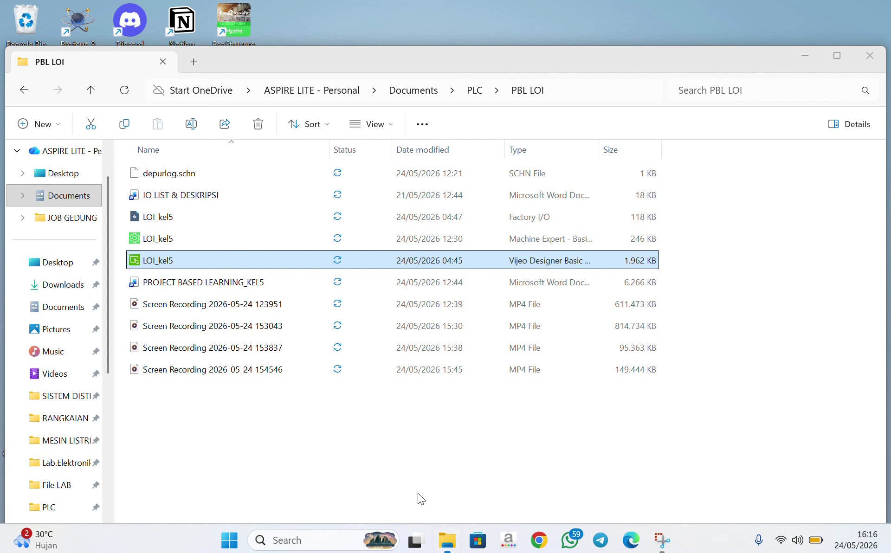
- Open the LOI_kel5 Machine Expert - Basic project from the PBL LOI folder, accepting the untrusted DLL and remembering the choice
{"action": "double_click", "coordinate": [191, 241]}
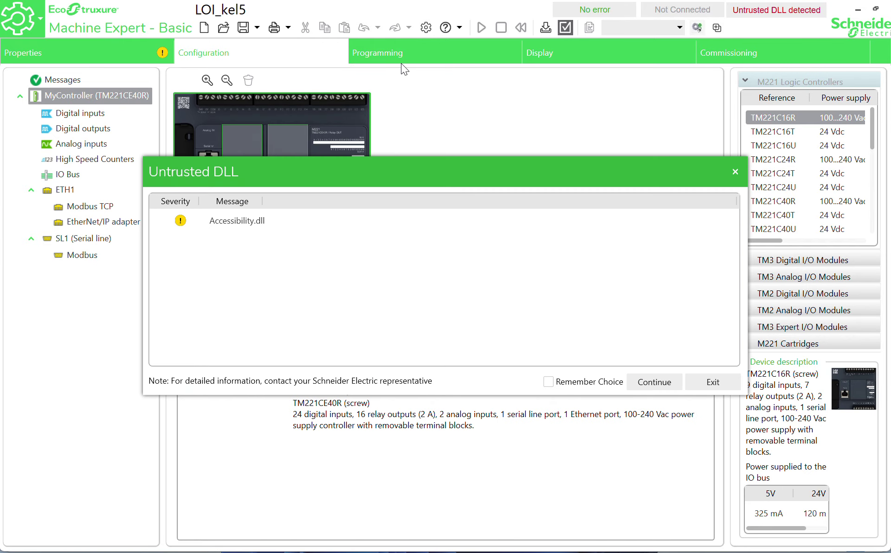
{"action": "left_click", "coordinate": [548, 382]}
{"action": "left_click", "coordinate": [638, 382]}
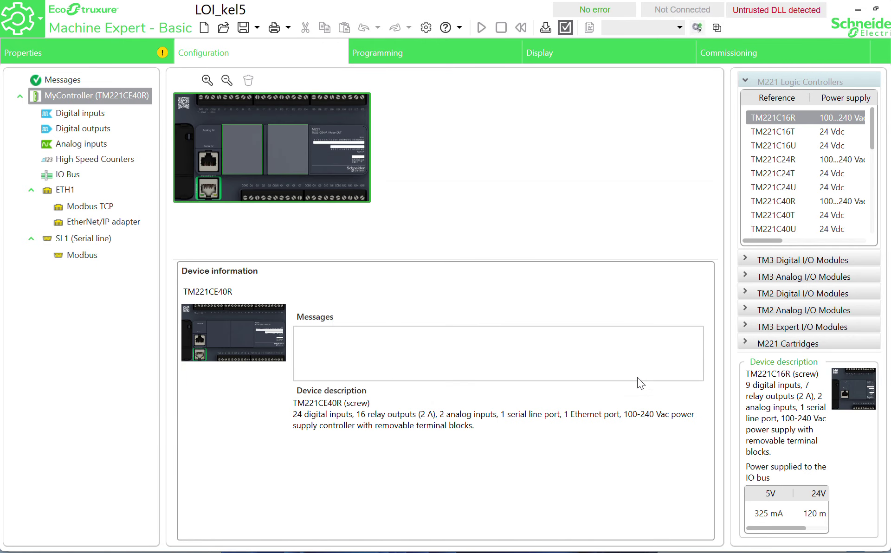
- Launch the simulator for the ladder program, move its controller window out of the way, and run the simulated controller
{"action": "left_click", "coordinate": [398, 60]}
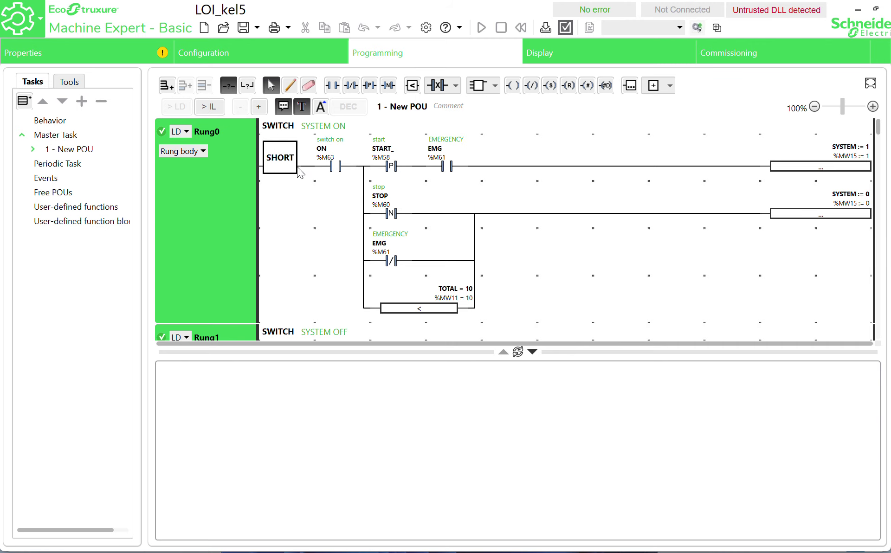
{"action": "left_click", "coordinate": [452, 182]}
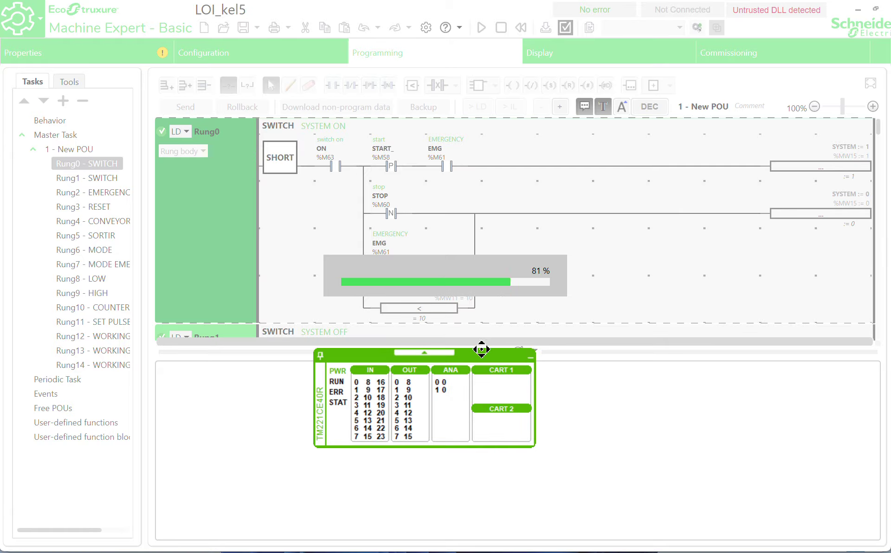
{"action": "left_click_drag", "start_coordinate": [483, 356], "coordinate": [495, 550]}
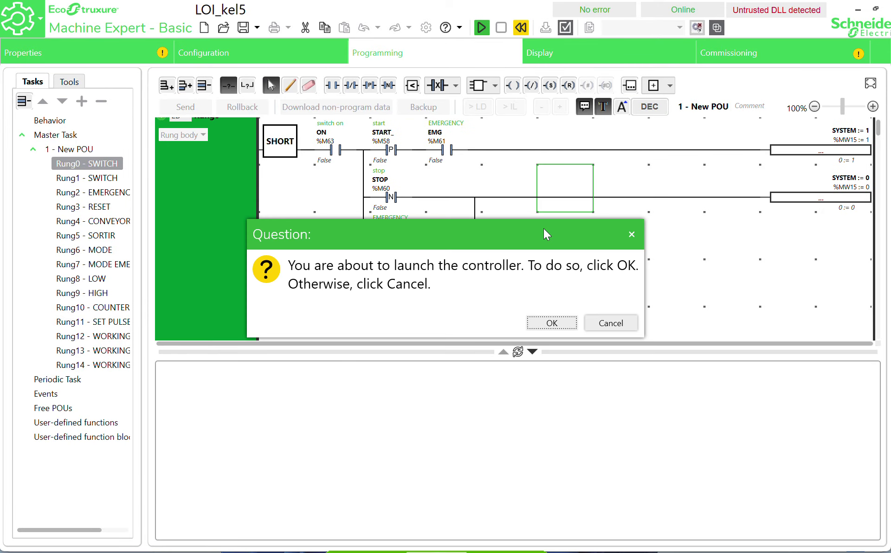
{"action": "key", "text": "Return"}
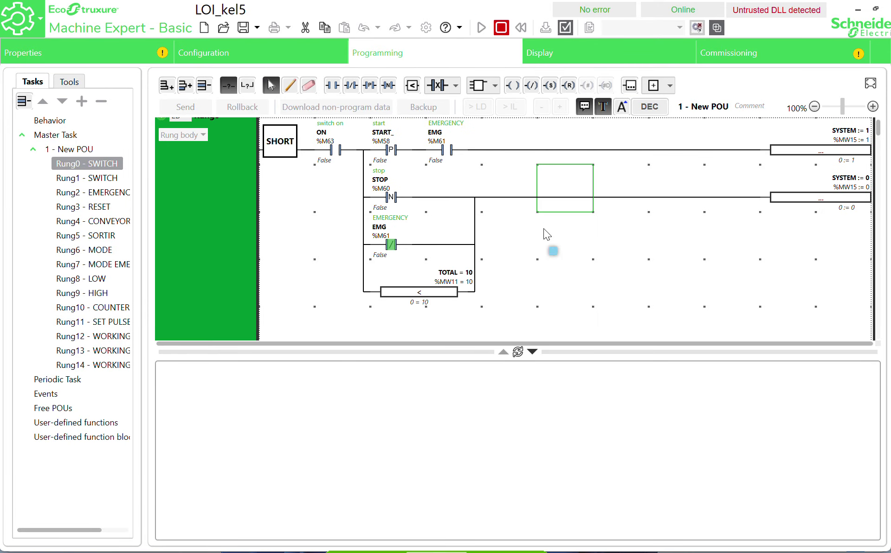
- Switch to the PBL LOI folder and open the LOI_kel5 Vijeo Designer Basic project without overwriting the existing project
{"action": "key", "text": "super+Tab"}
{"action": "left_click", "coordinate": [287, 318]}
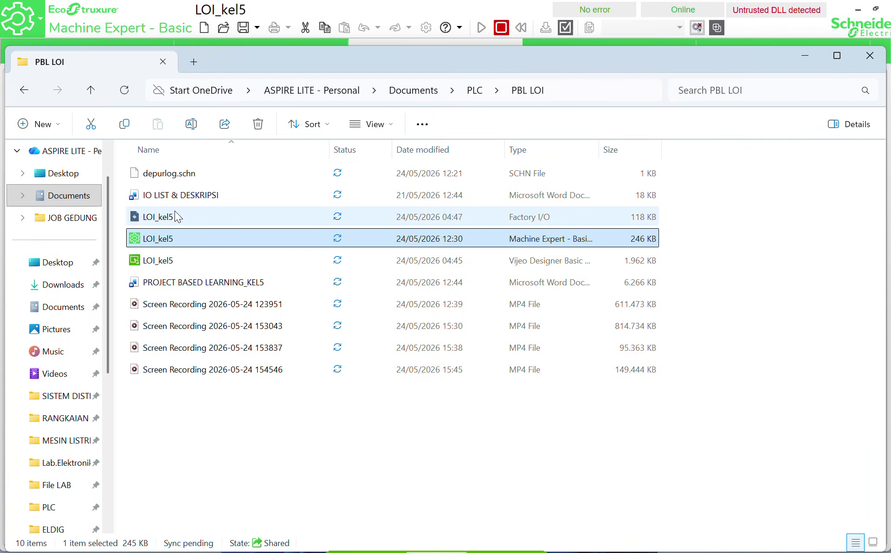
{"action": "double_click", "coordinate": [177, 261]}
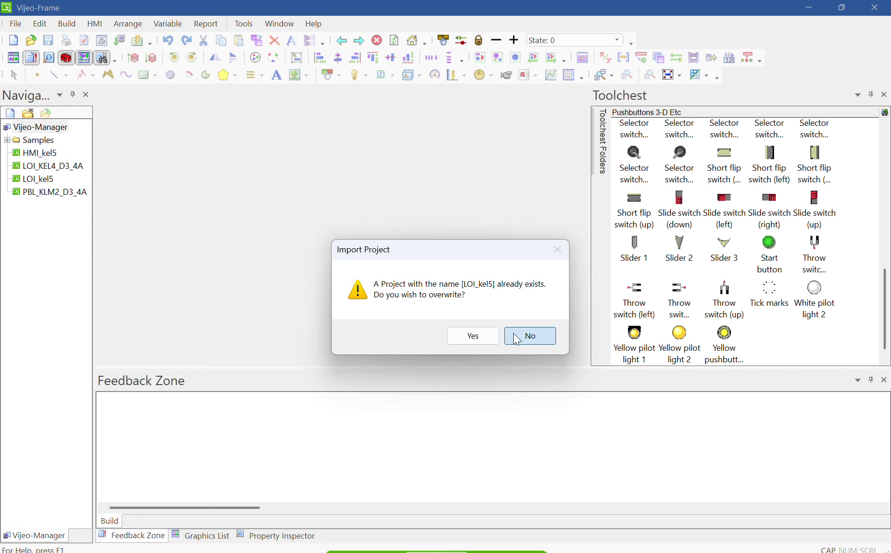
{"action": "left_click", "coordinate": [514, 333]}
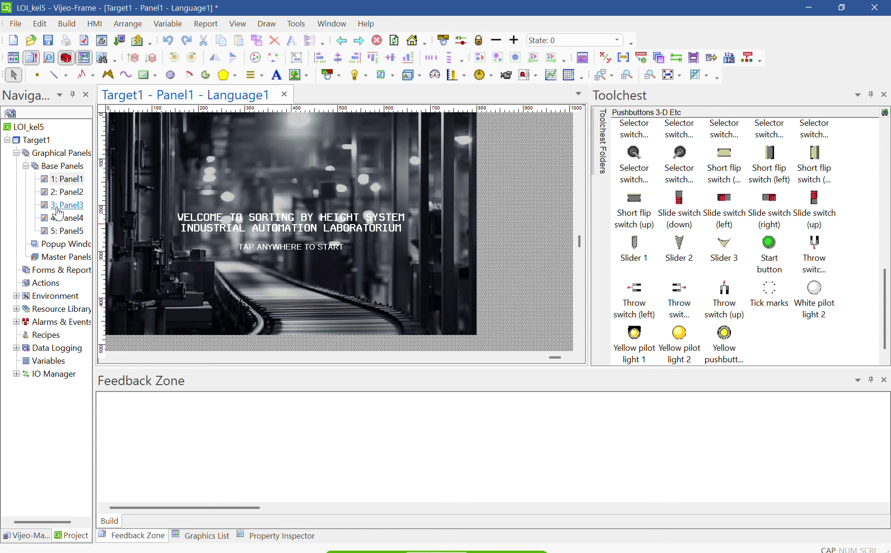
- Start the HMI simulation of the project and go past the welcome screen to the I/O list
{"action": "left_click", "coordinate": [200, 174]}
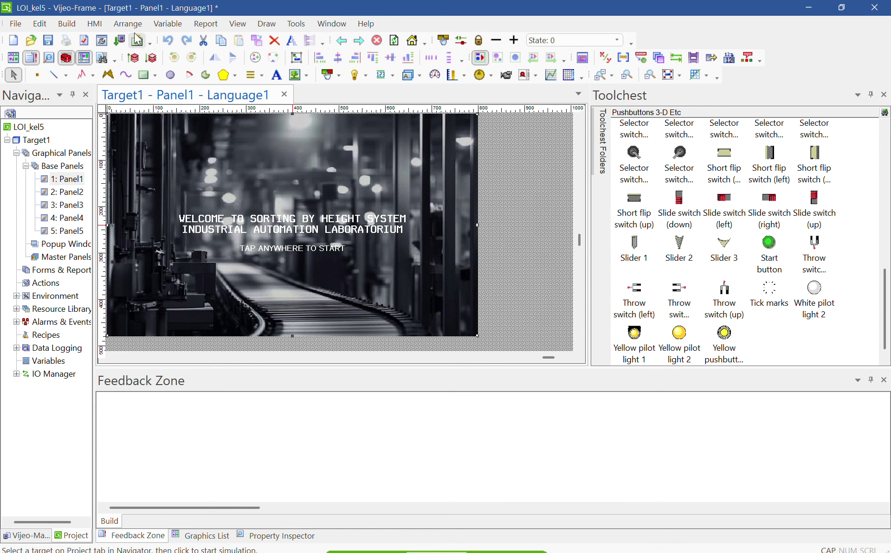
{"action": "left_click", "coordinate": [137, 41]}
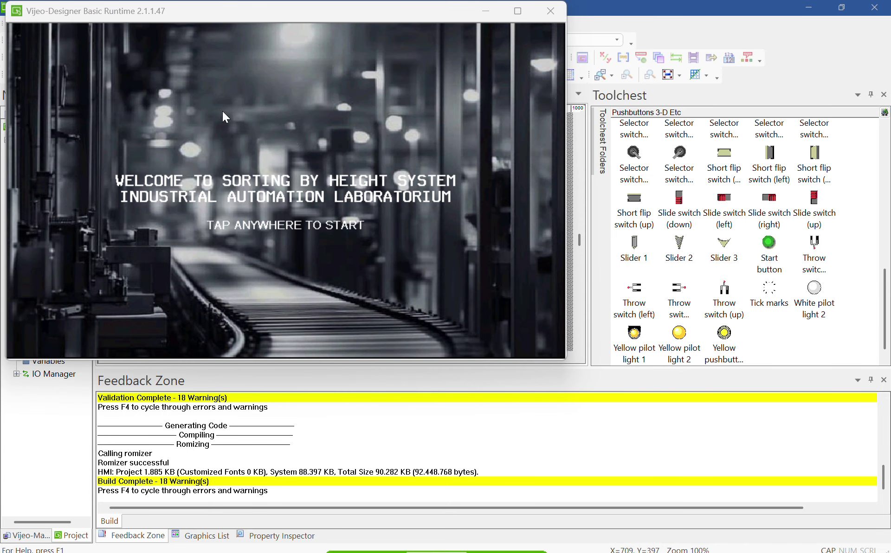
{"action": "left_click", "coordinate": [219, 178]}
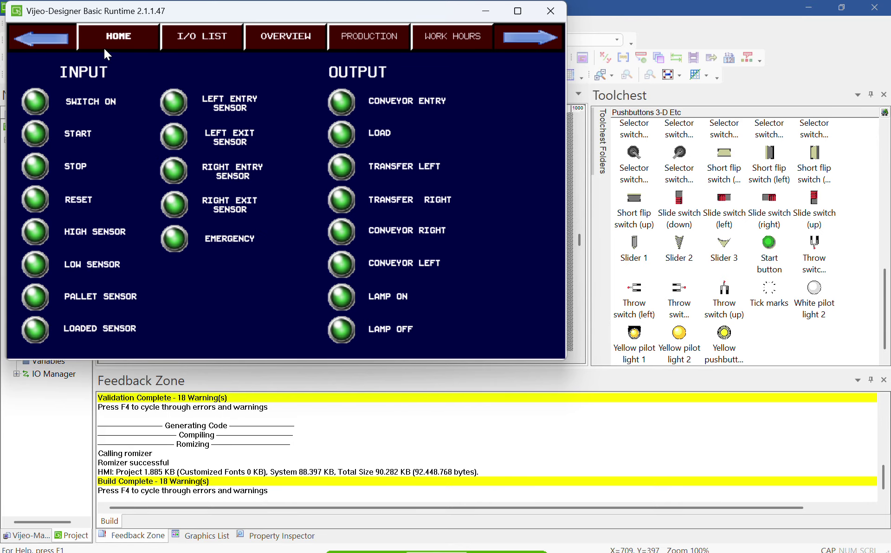
- Review the home, I/O list, overview and production screens of the running HMI, and try the Reset button on the overview
{"action": "left_click", "coordinate": [120, 38]}
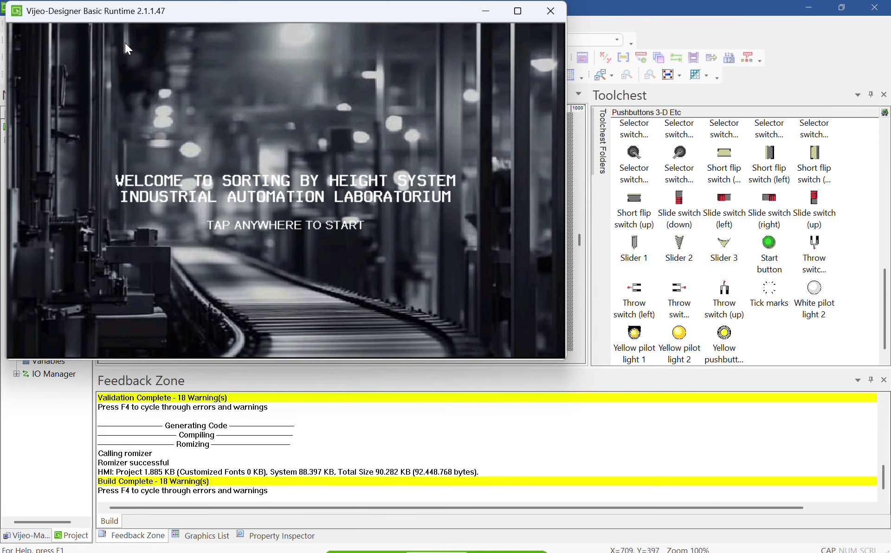
{"action": "left_click", "coordinate": [178, 104]}
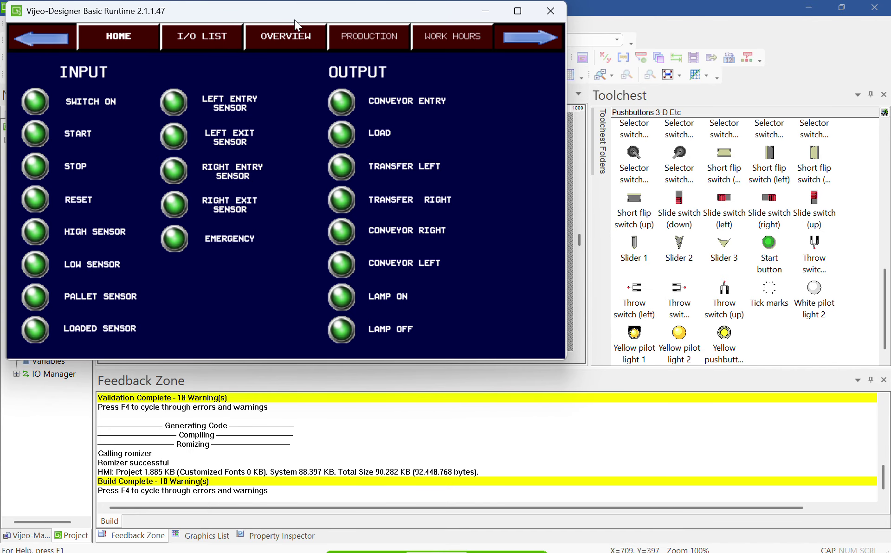
{"action": "left_click", "coordinate": [297, 37]}
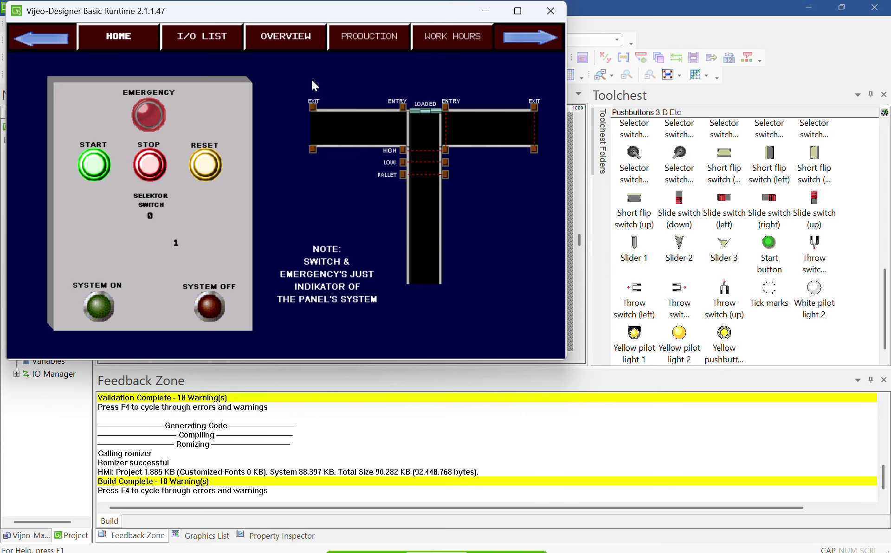
{"action": "left_click", "coordinate": [339, 46]}
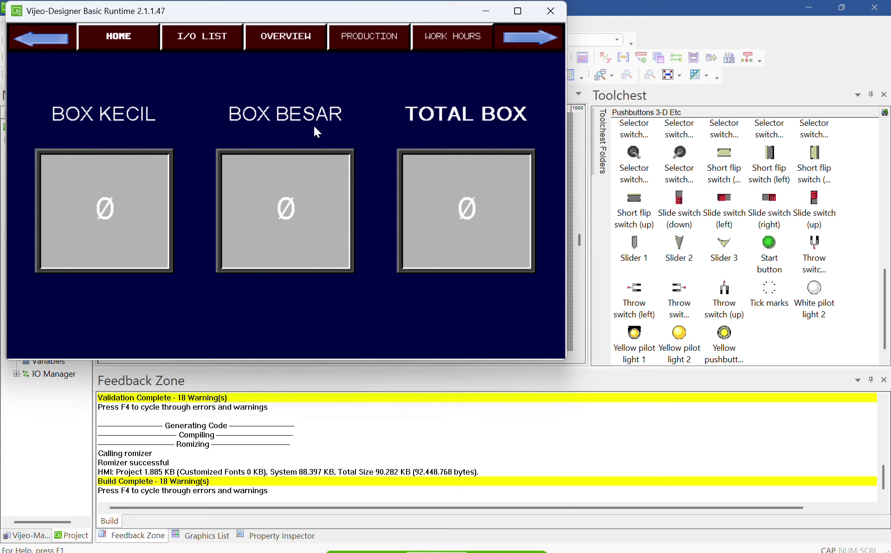
{"action": "left_click", "coordinate": [295, 41]}
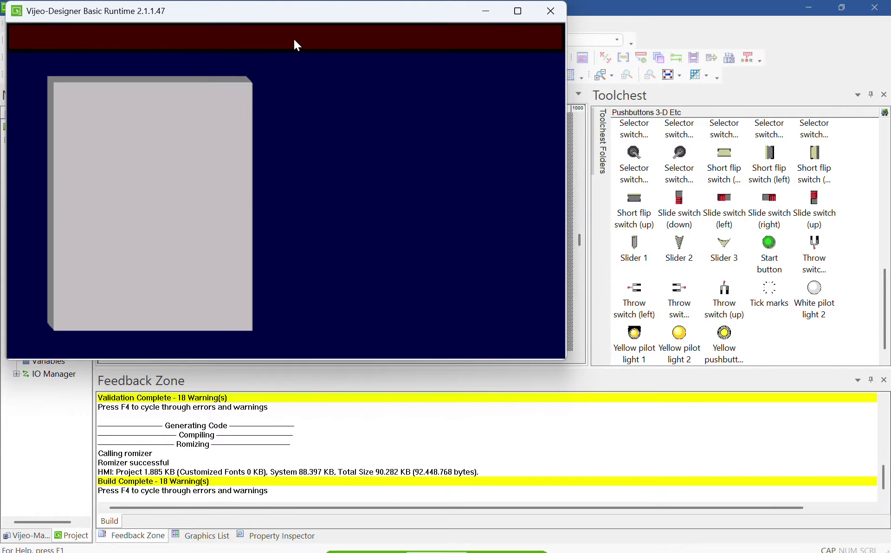
{"action": "left_click", "coordinate": [205, 158]}
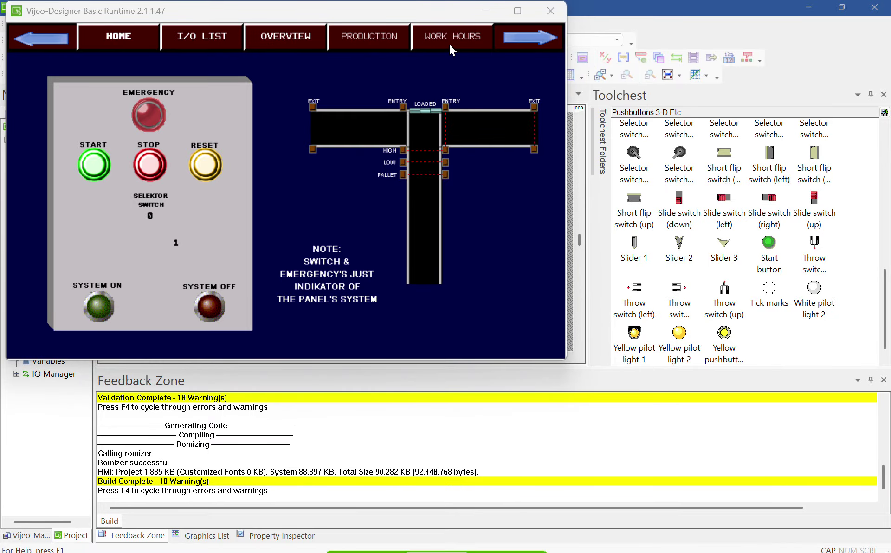
- Examine the HMI's production, work hours and overview screens, moving the runtime window towards the middle and finally minimizing it
{"action": "left_click", "coordinate": [541, 37]}
{"action": "left_click_drag", "start_coordinate": [322, 18], "coordinate": [463, 131]}
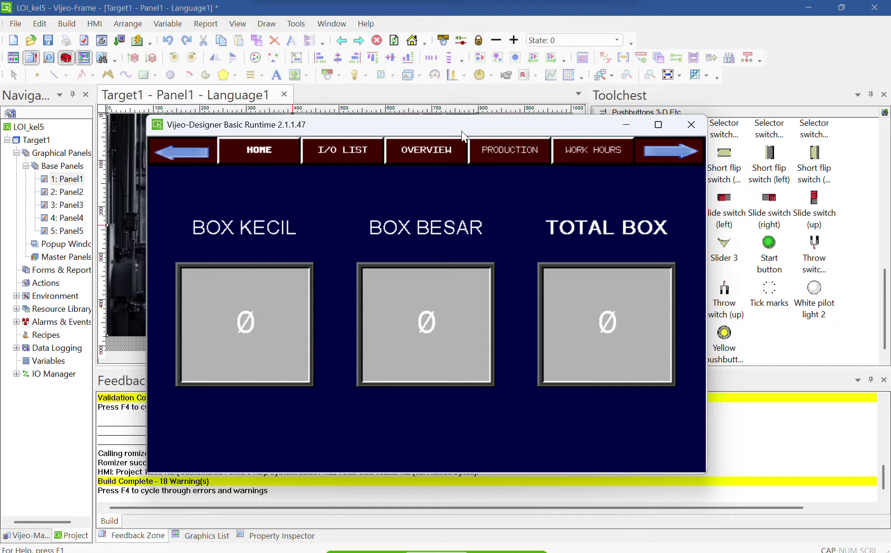
{"action": "left_click", "coordinate": [611, 148]}
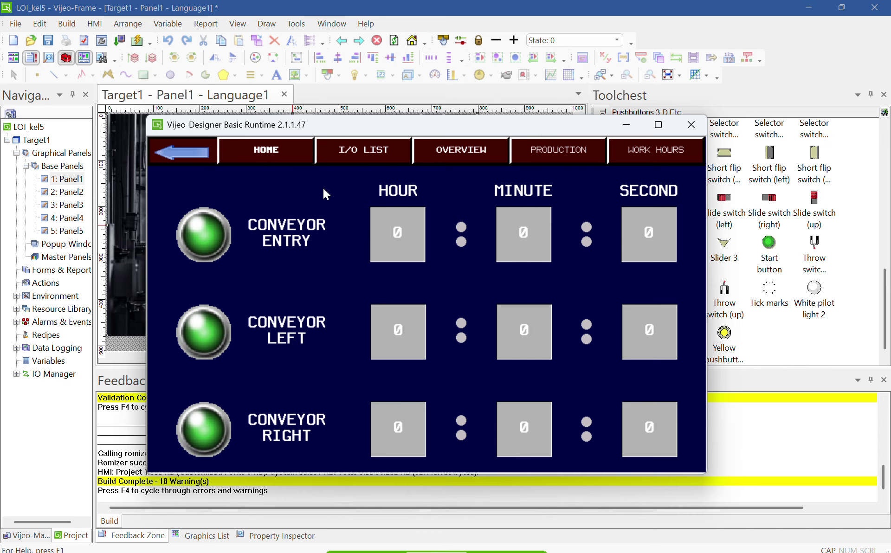
{"action": "left_click", "coordinate": [460, 157]}
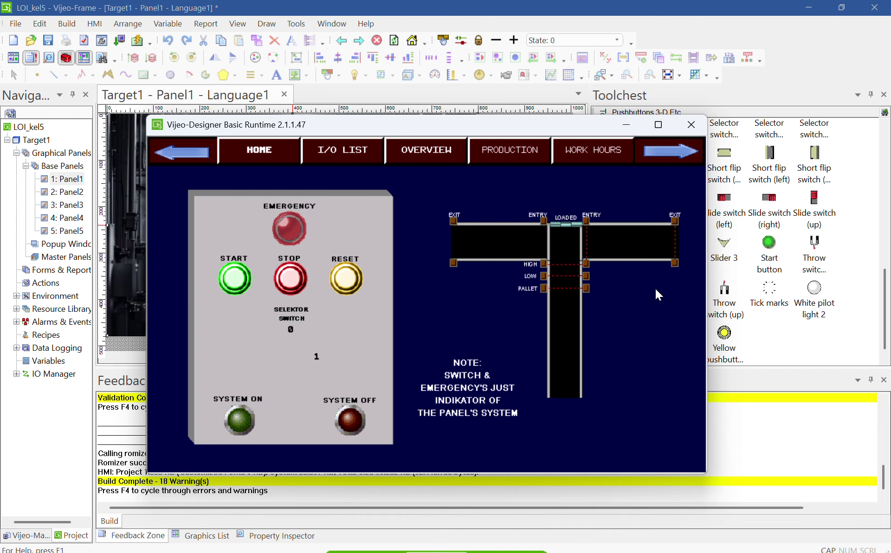
{"action": "left_click", "coordinate": [586, 155]}
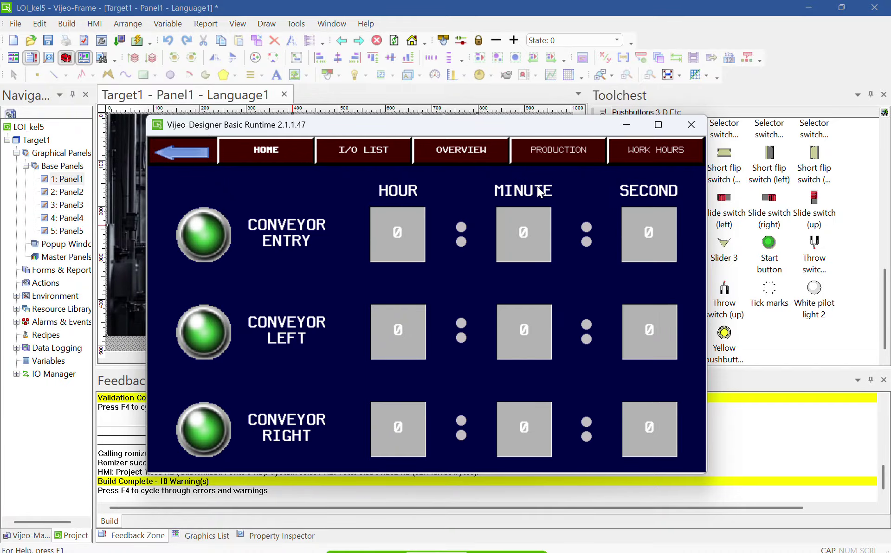
{"action": "left_click", "coordinate": [634, 125]}
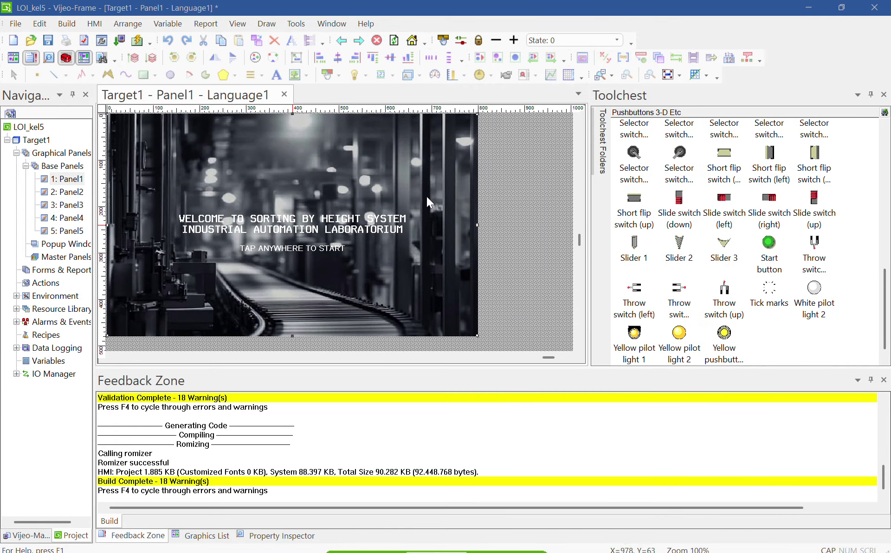
- Switch to the PBL LOI folder, open the LOI_kel5 scene in Factory I/O and maximize its window
{"action": "key", "text": "super+Tab"}
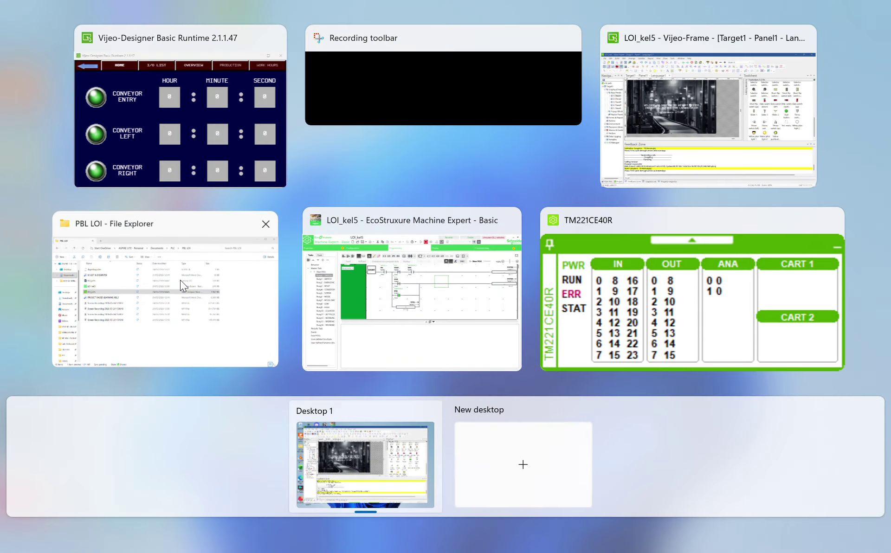
{"action": "left_click", "coordinate": [180, 280]}
{"action": "left_click_drag", "start_coordinate": [221, 241], "coordinate": [224, 231]}
{"action": "left_click", "coordinate": [223, 216]}
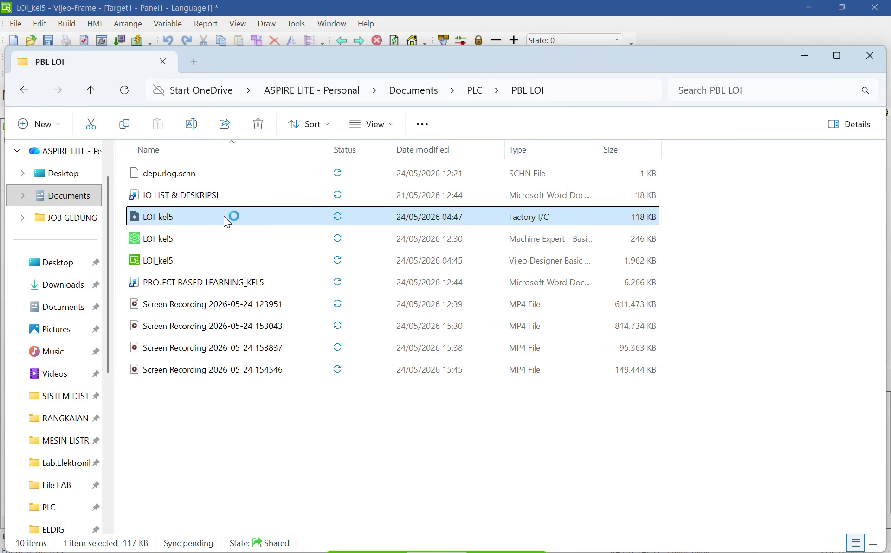
{"action": "double_click", "coordinate": [224, 216]}
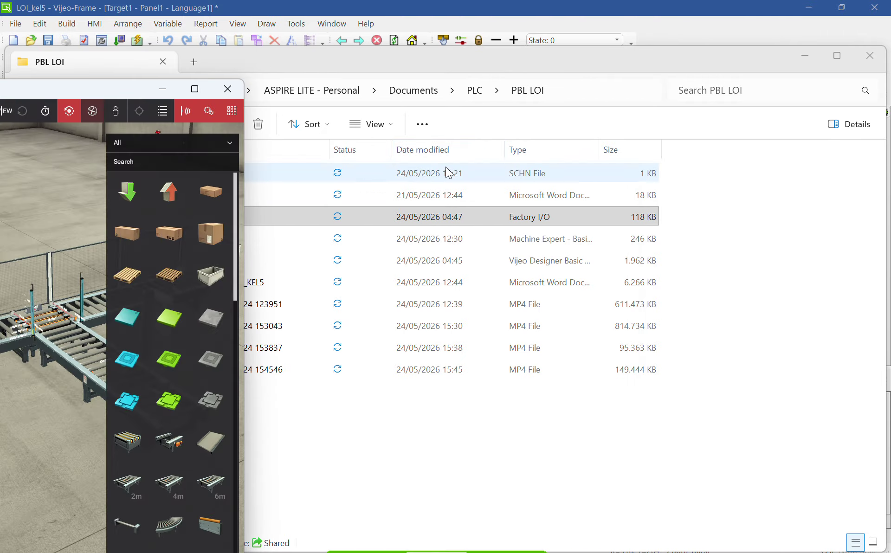
{"action": "left_click", "coordinate": [195, 89]}
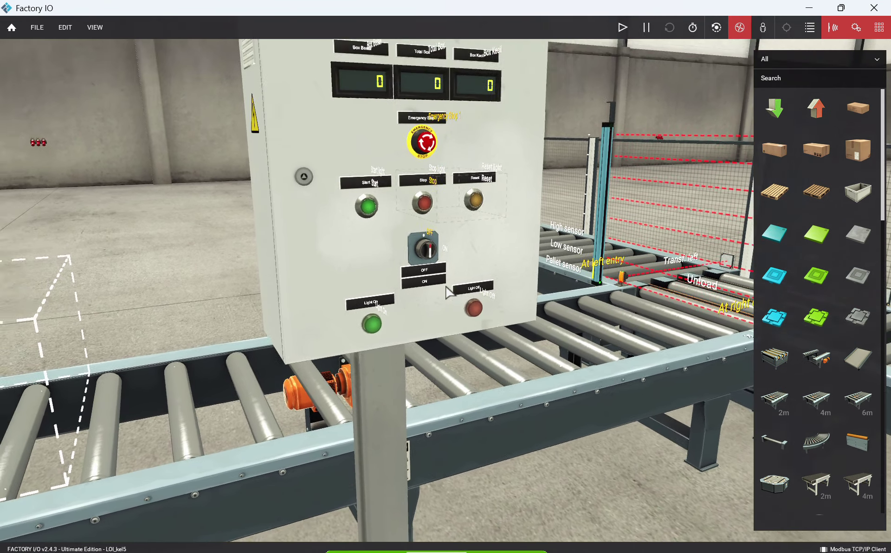
- Review the Modbus TCP/IP Client configuration in the scene's driver settings and connect the driver to the server
{"action": "right_click_drag", "start_coordinate": [446, 286], "coordinate": [446, 286]}
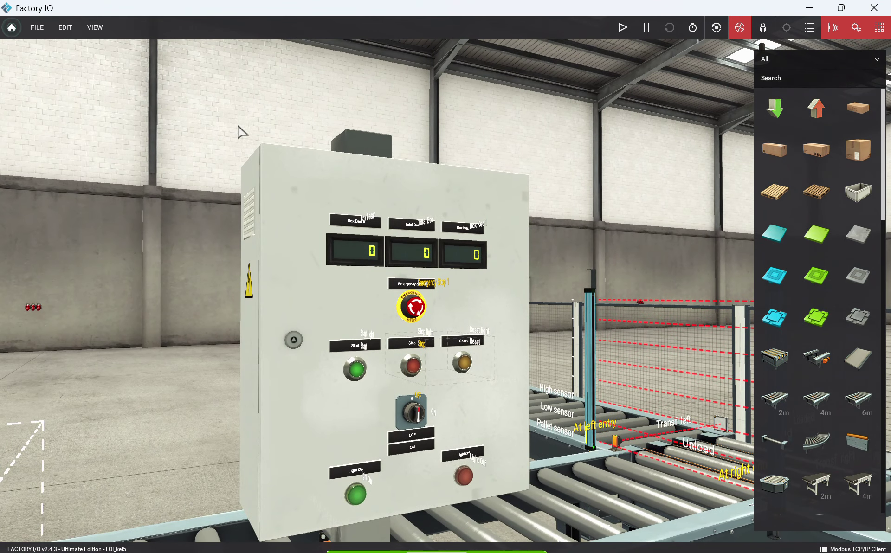
{"action": "left_click", "coordinate": [39, 29]}
{"action": "left_click", "coordinate": [69, 117]}
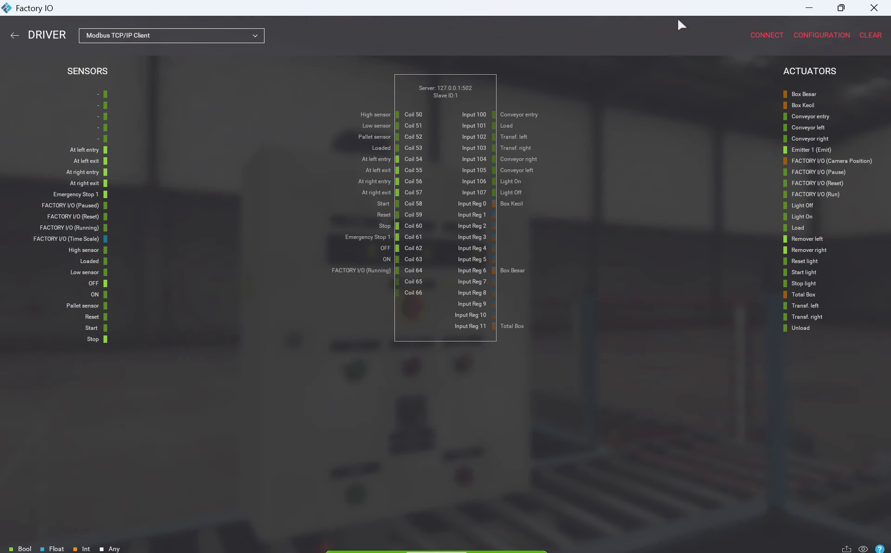
{"action": "left_click", "coordinate": [808, 38]}
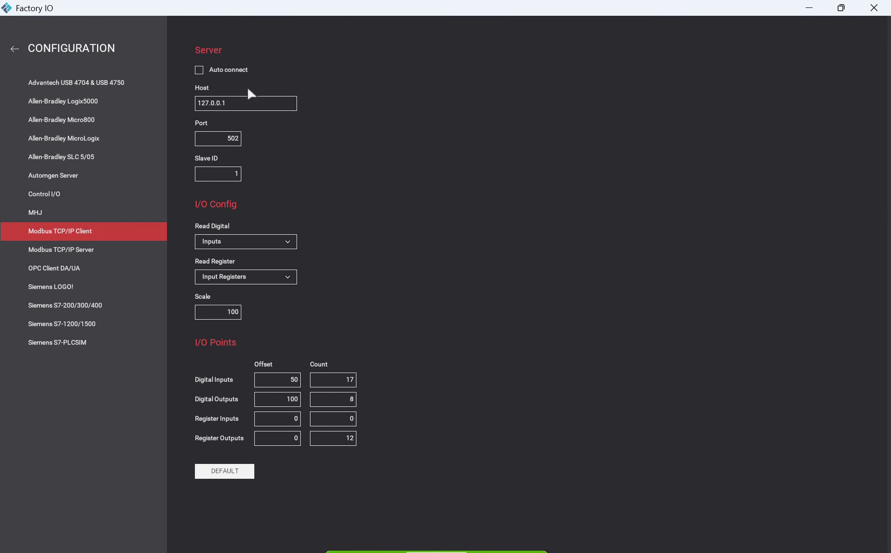
{"action": "left_click", "coordinate": [15, 49]}
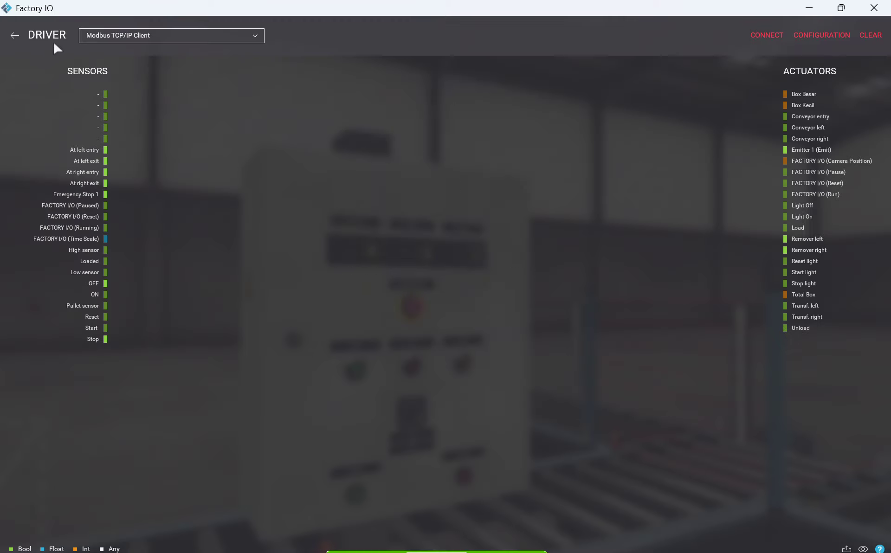
{"action": "left_click", "coordinate": [755, 34]}
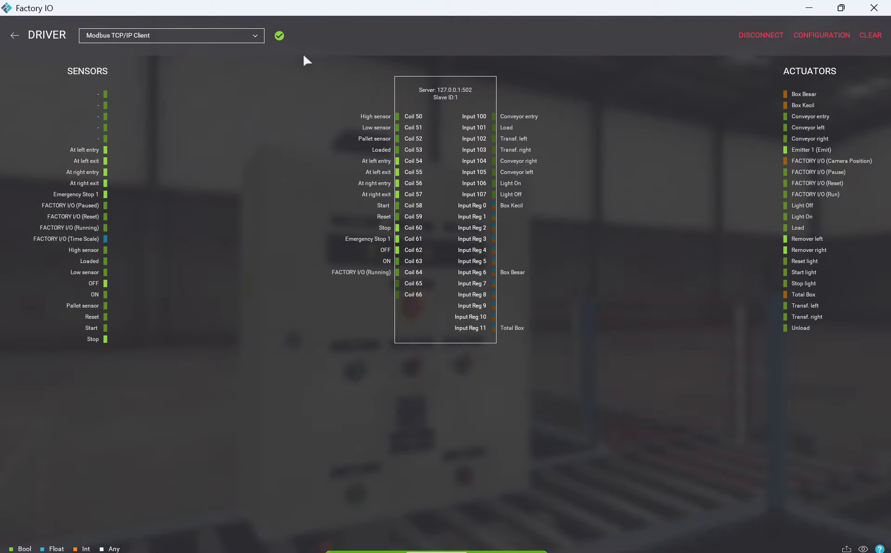
- Return from the driver settings to the LOI_kel5 scene and start the simulation
{"action": "left_click", "coordinate": [15, 35]}
{"action": "left_click", "coordinate": [624, 30]}
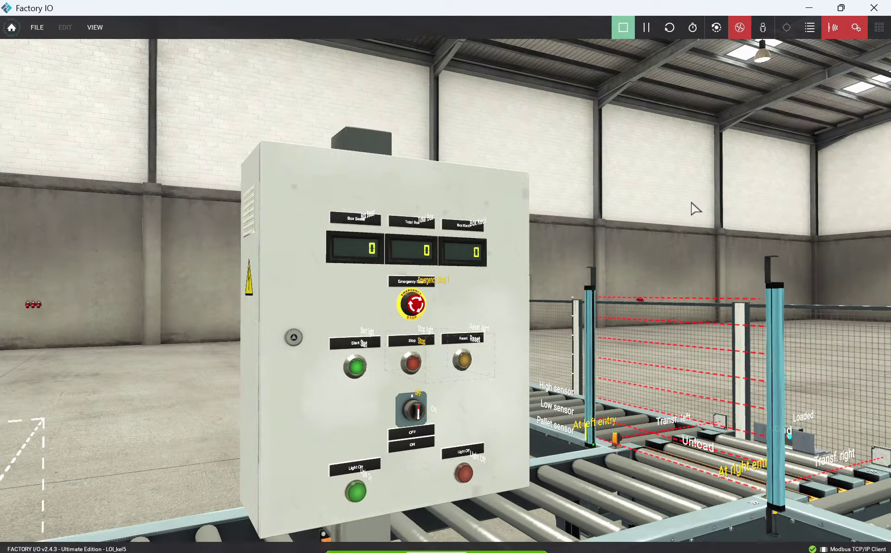
- Examine the sorting line from above, including the entry, left and right conveyors, and inspect the central transfer station with its Loaded sensor up close
{"action": "right_click_drag", "start_coordinate": [692, 203], "coordinate": [446, 288]}
{"action": "key", "text": "w"}
{"action": "key", "text": "s"}
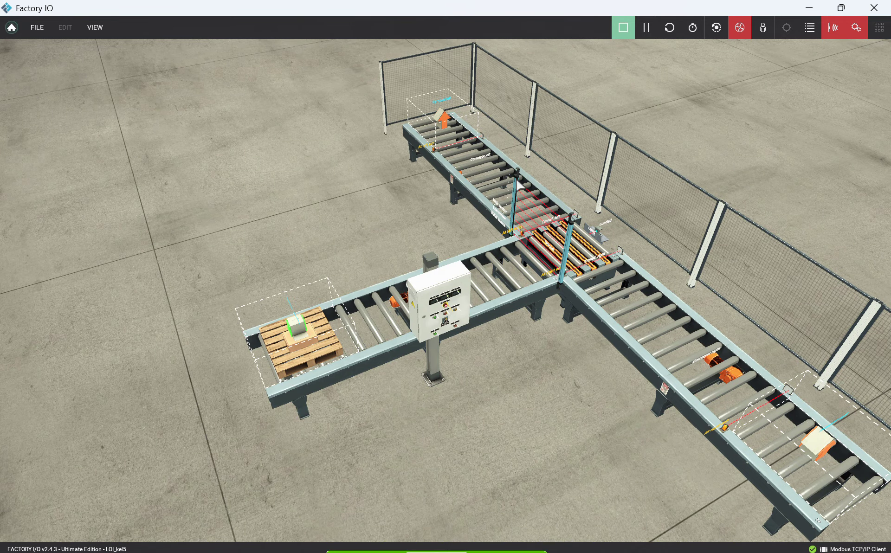
{"action": "right_click_drag", "start_coordinate": [570, 266], "coordinate": [445, 287]}
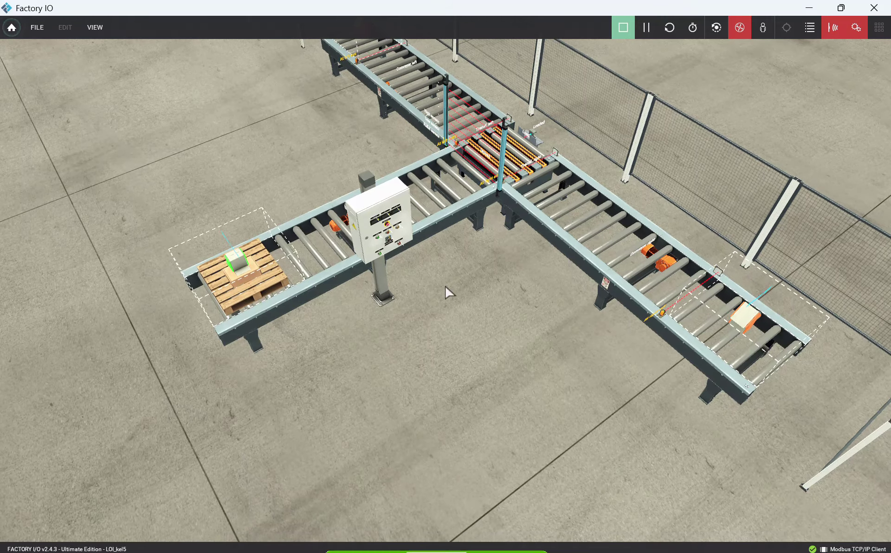
{"action": "scroll", "coordinate": [446, 288], "scroll_direction": "up", "scroll_amount": 3}
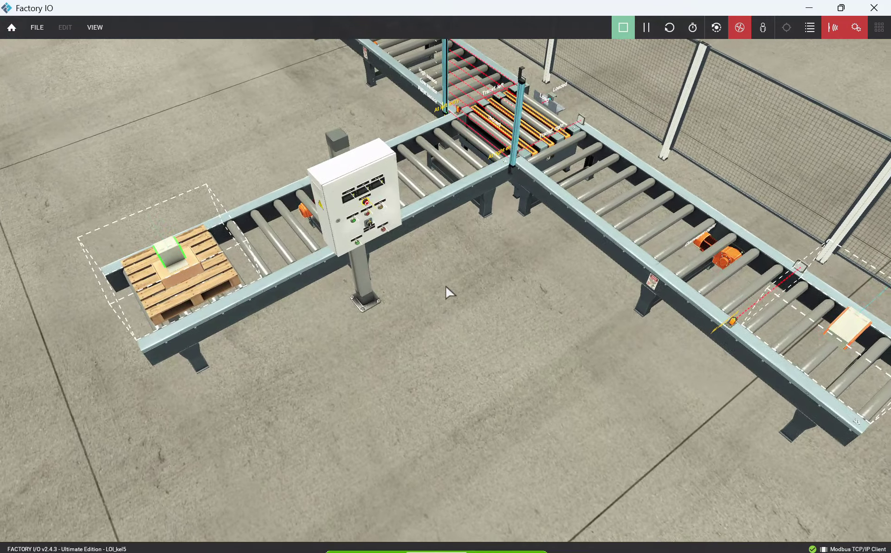
{"action": "scroll", "coordinate": [445, 287], "scroll_direction": "down", "scroll_amount": 5}
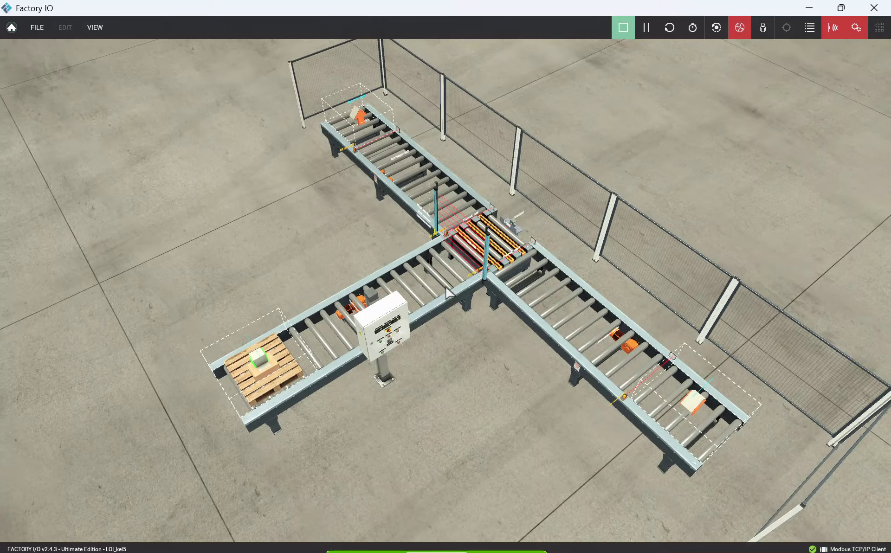
{"action": "right_click_drag", "start_coordinate": [446, 288], "coordinate": [445, 288]}
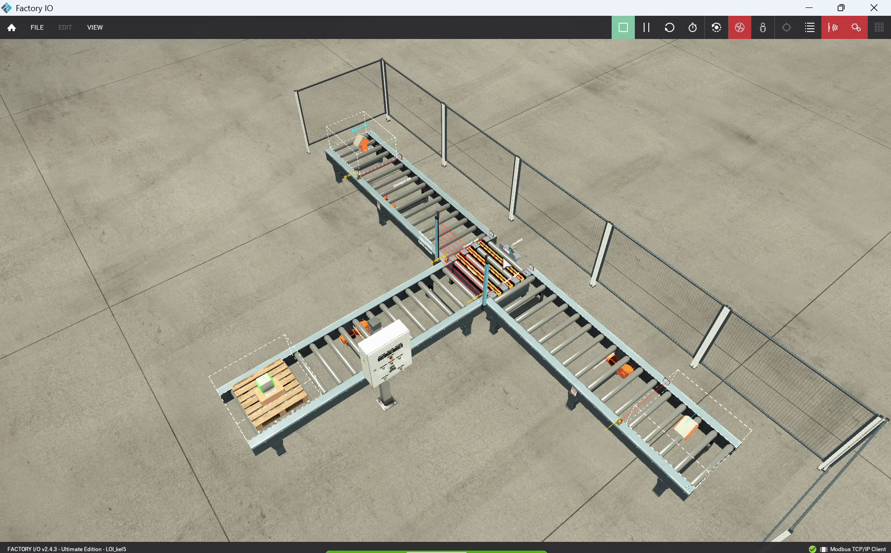
{"action": "scroll", "coordinate": [505, 267], "scroll_direction": "up", "scroll_amount": 8}
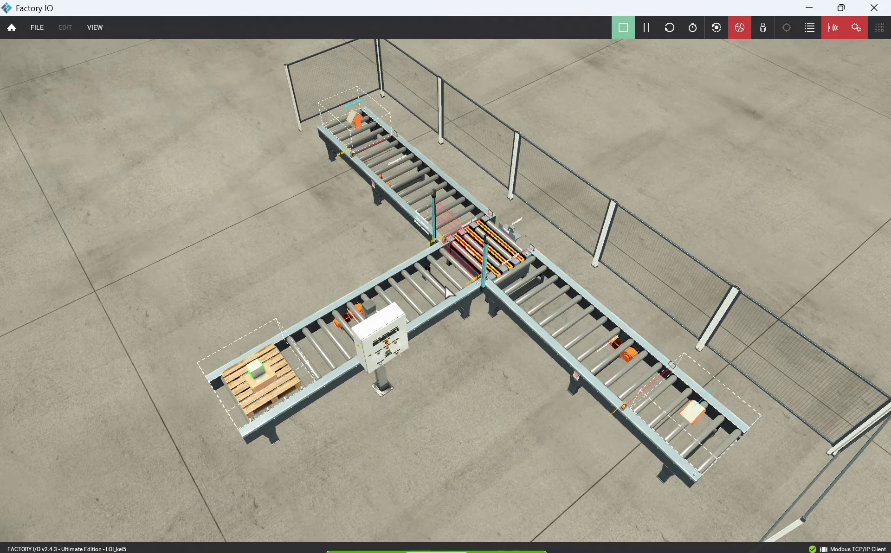
{"action": "scroll", "coordinate": [447, 292], "scroll_direction": "up", "scroll_amount": 5}
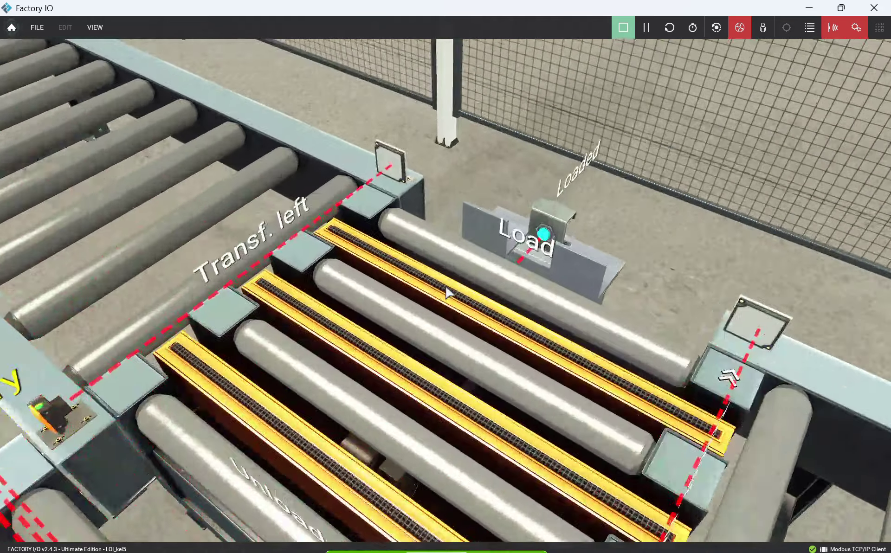